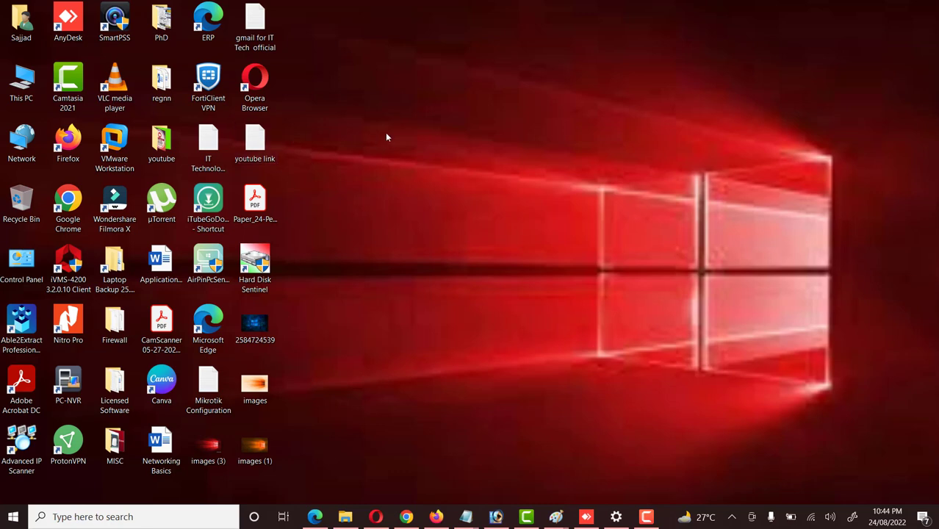
- View the error-checking option in Local Disk (D:)'s properties, dismiss it without scanning the drive, and minimize the This PC window
double_click(27, 82)
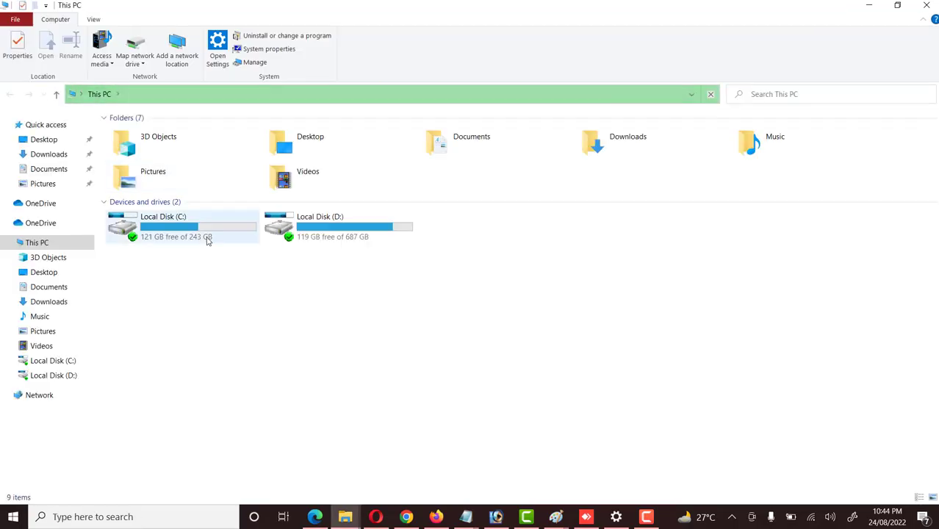
right_click(279, 231)
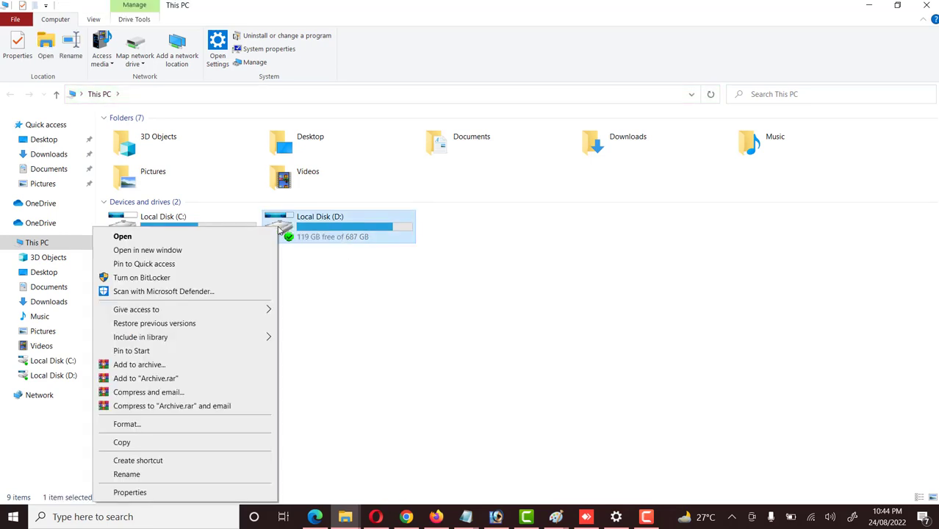
click(204, 492)
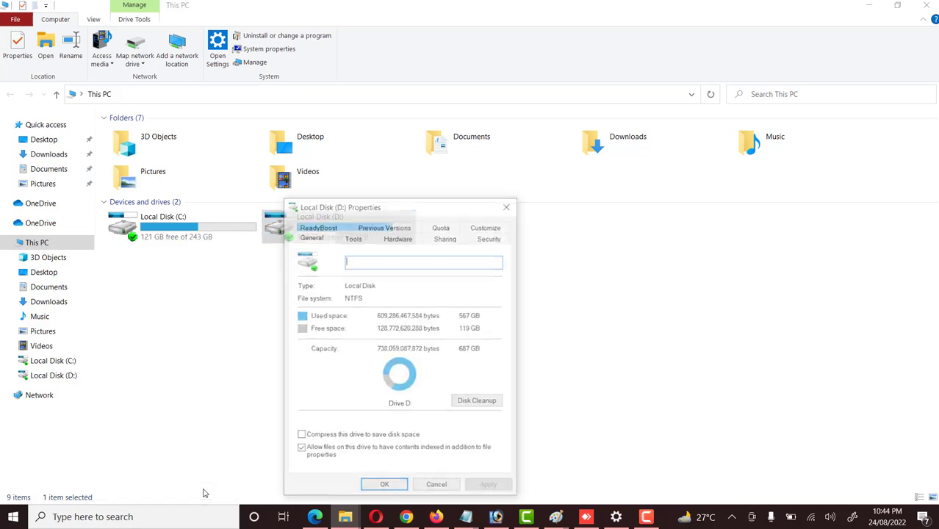
drag(365, 205, 379, 64)
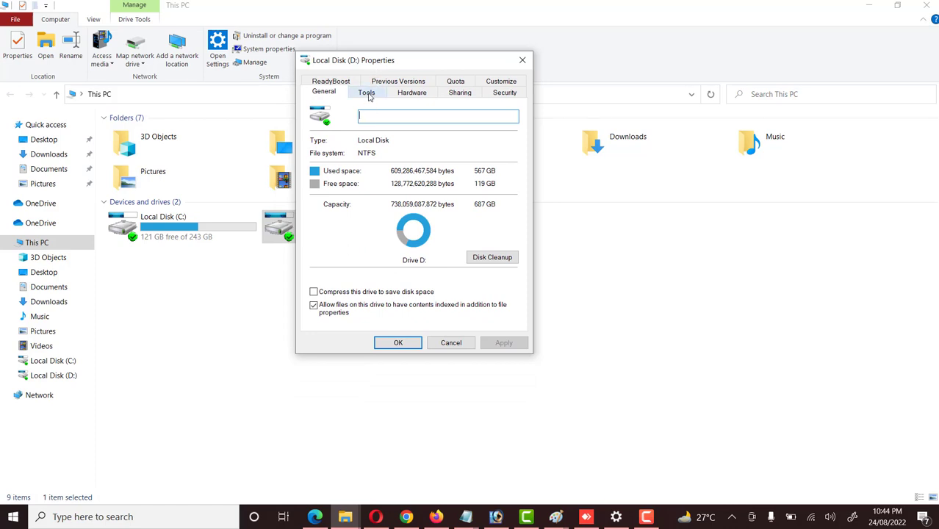
click(366, 93)
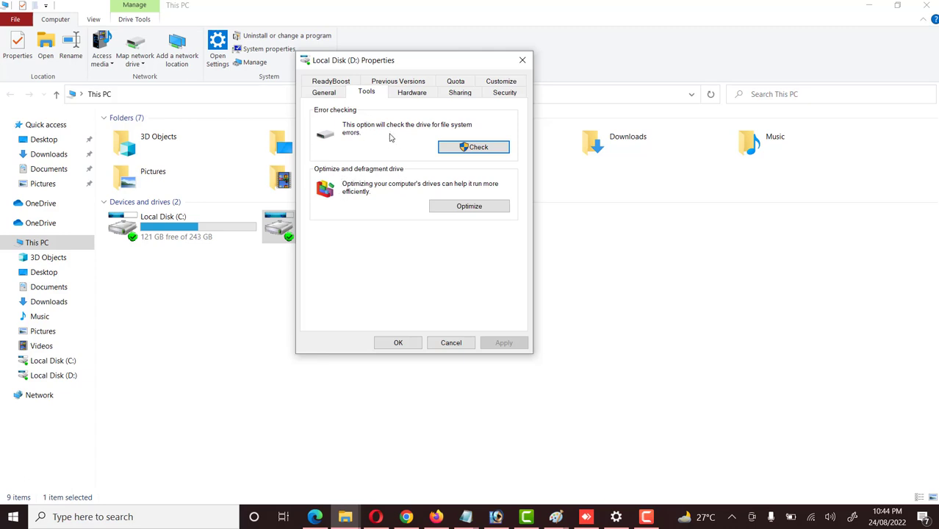
click(475, 148)
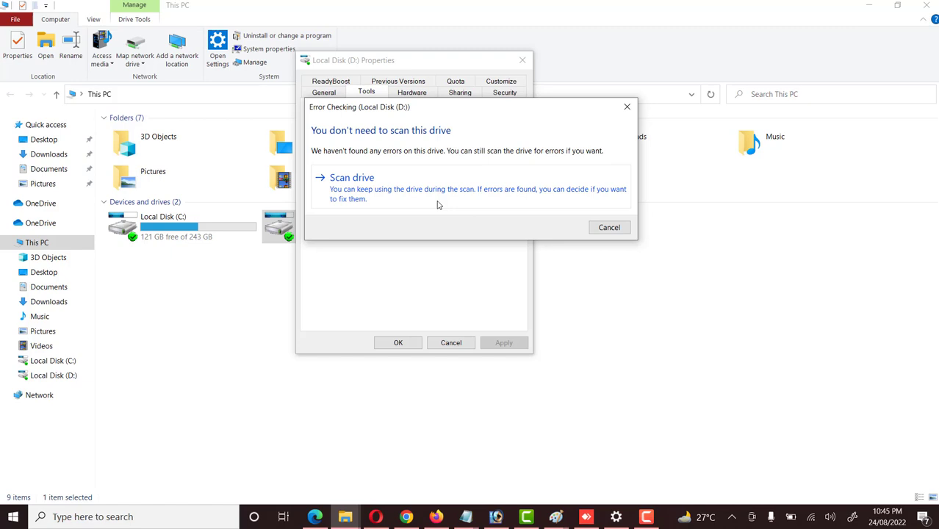
click(610, 228)
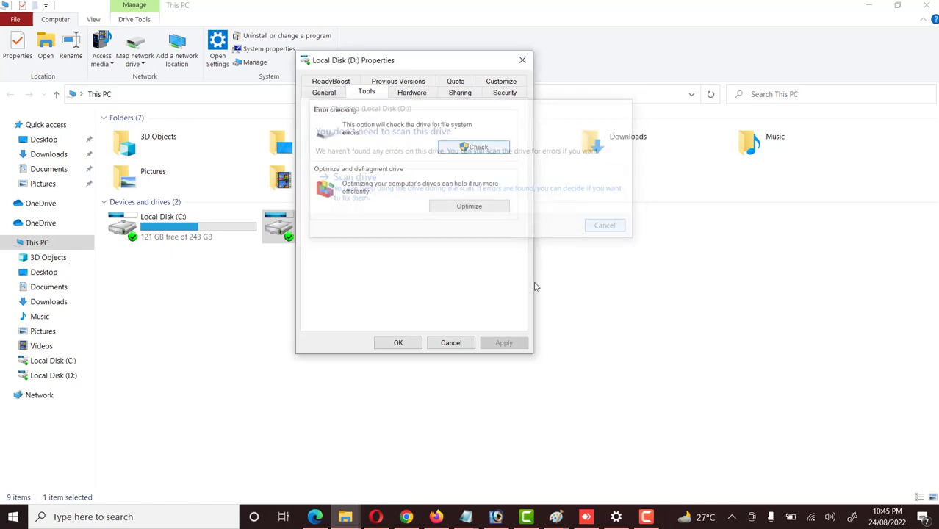
click(450, 343)
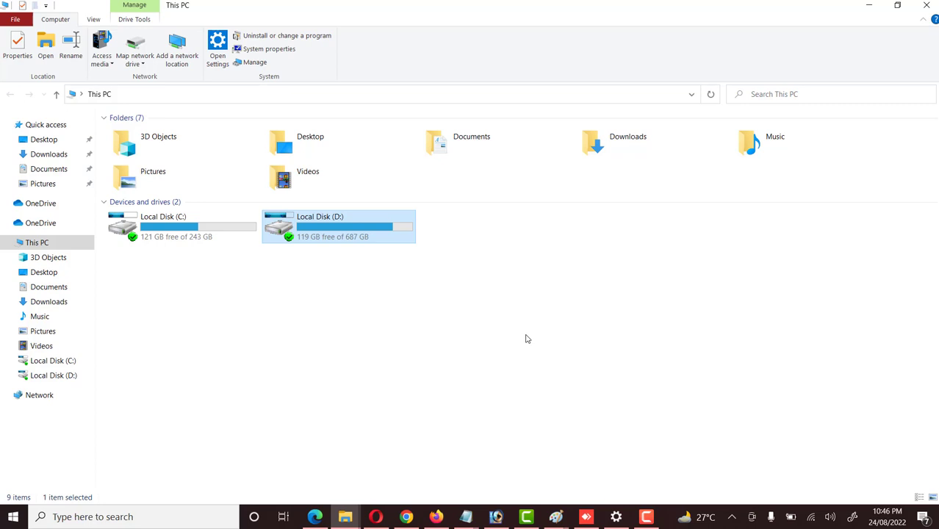
click(869, 6)
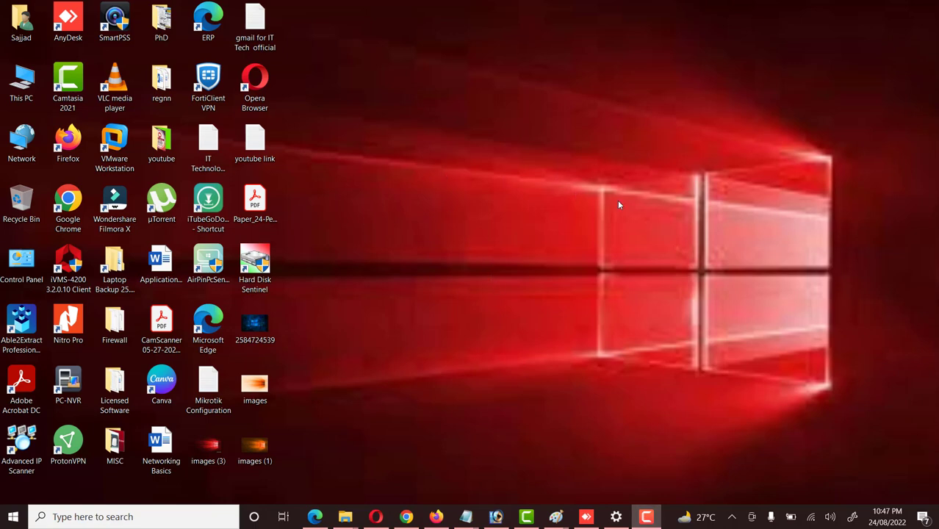
- Launch Hard Disk Sentinel, maximize its window, and review the disk's health, temperature and status report in the overview
double_click(258, 268)
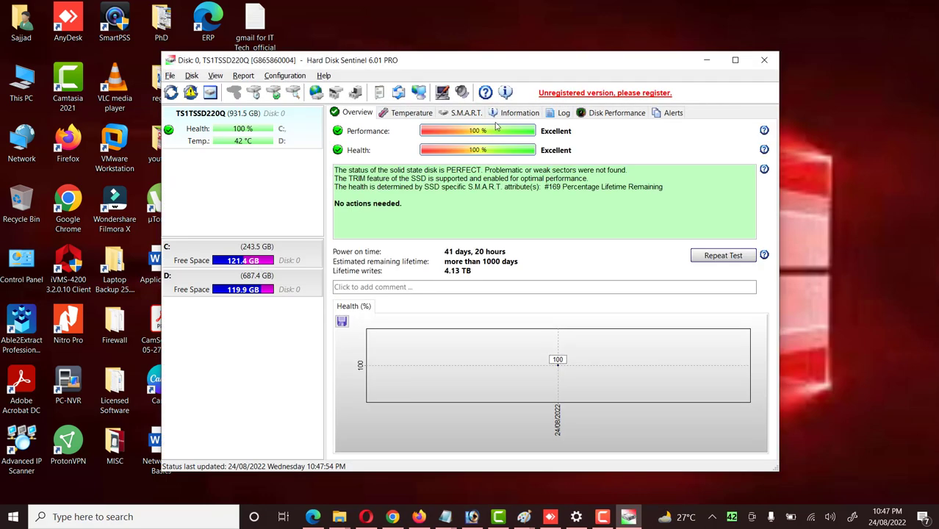
double_click(516, 67)
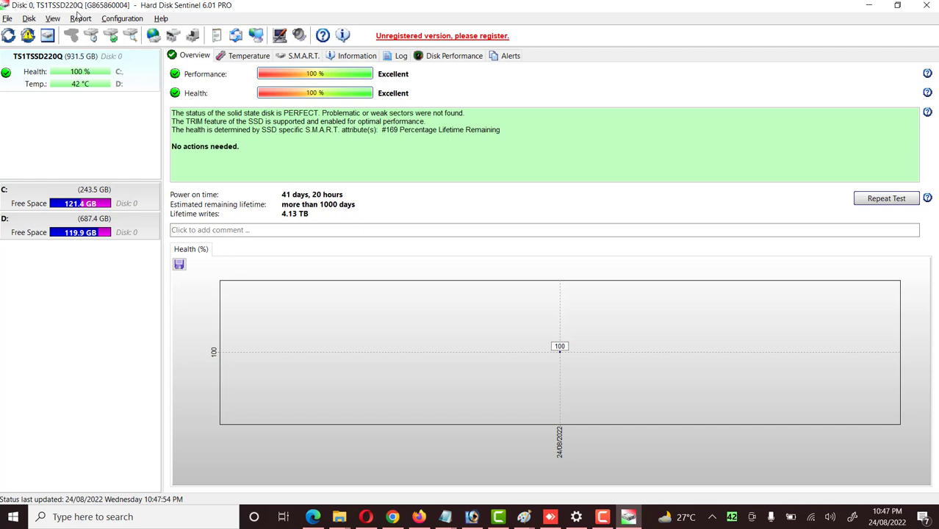
mouse_move(55, 92)
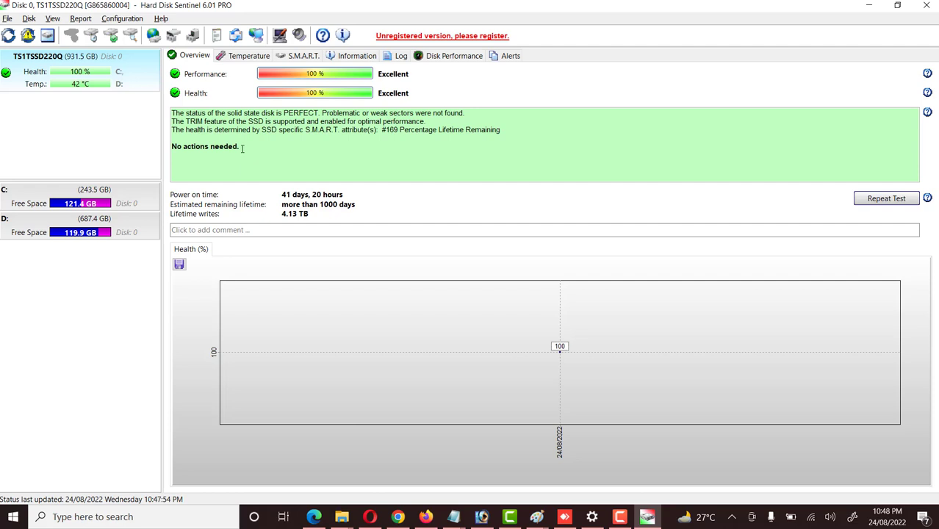
drag(241, 148, 169, 149)
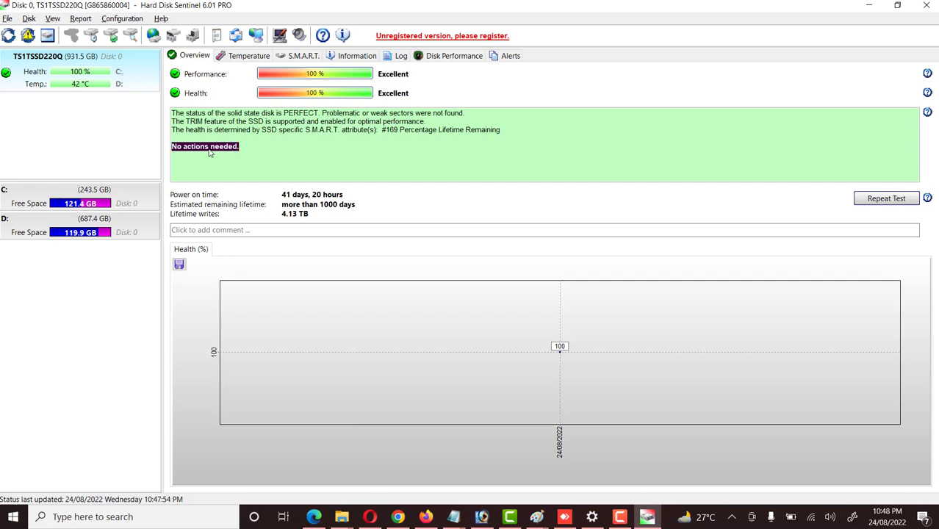
click(251, 144)
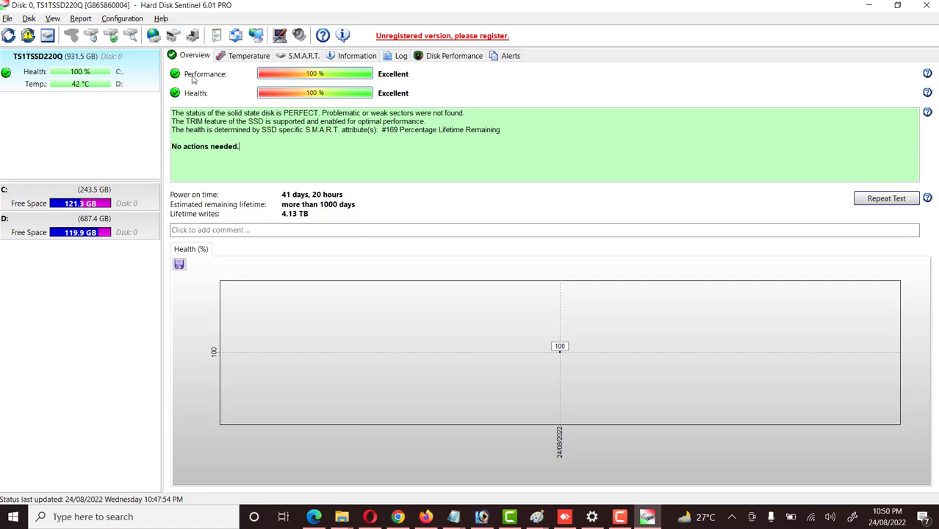
- Review the disk's temperature readings, including the daily average, daily maximum, daily minimum and current temperature graphs
click(242, 58)
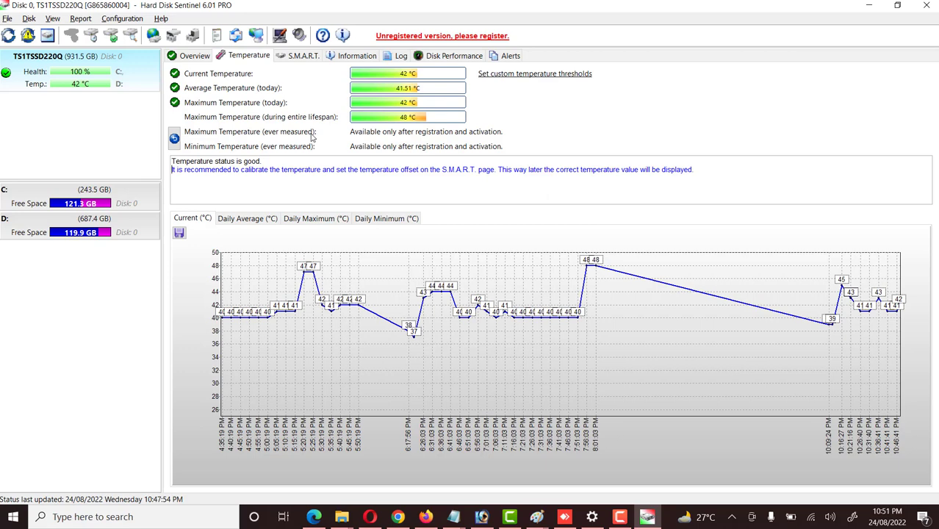
click(238, 225)
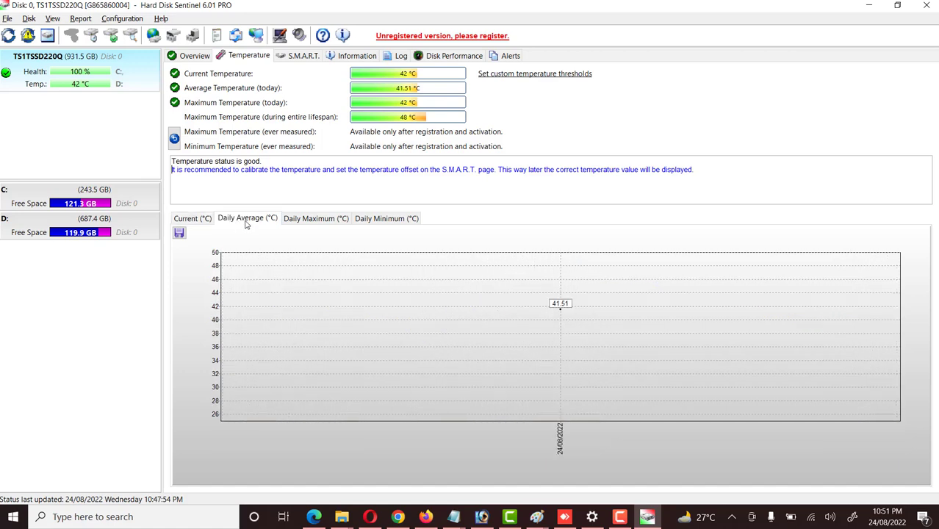
click(306, 223)
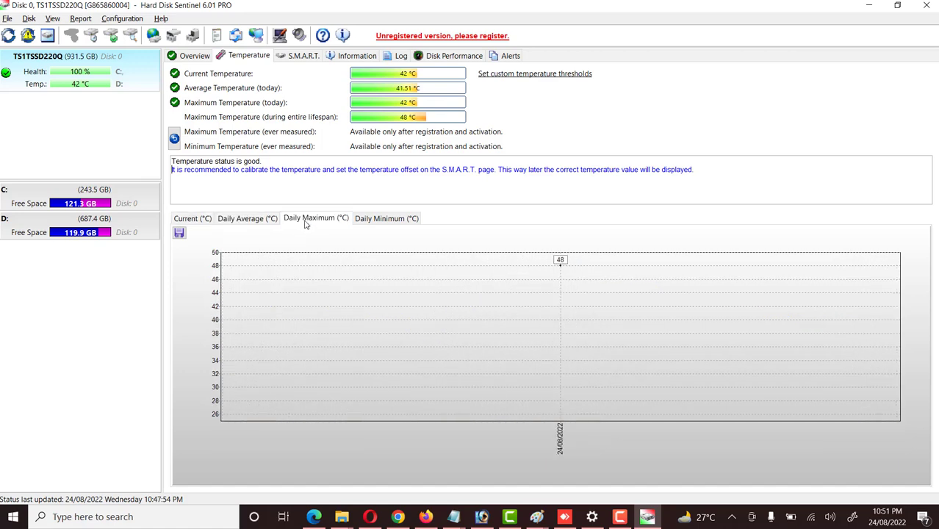
click(385, 225)
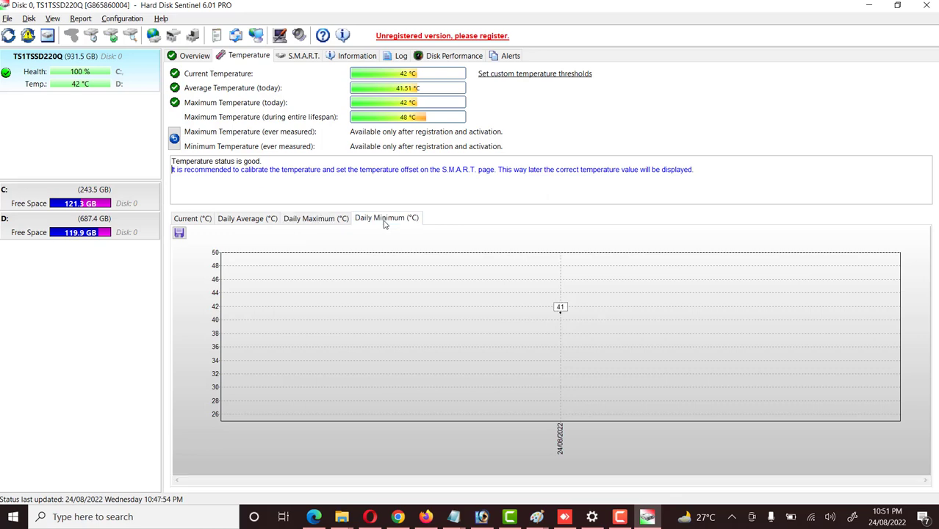
click(194, 222)
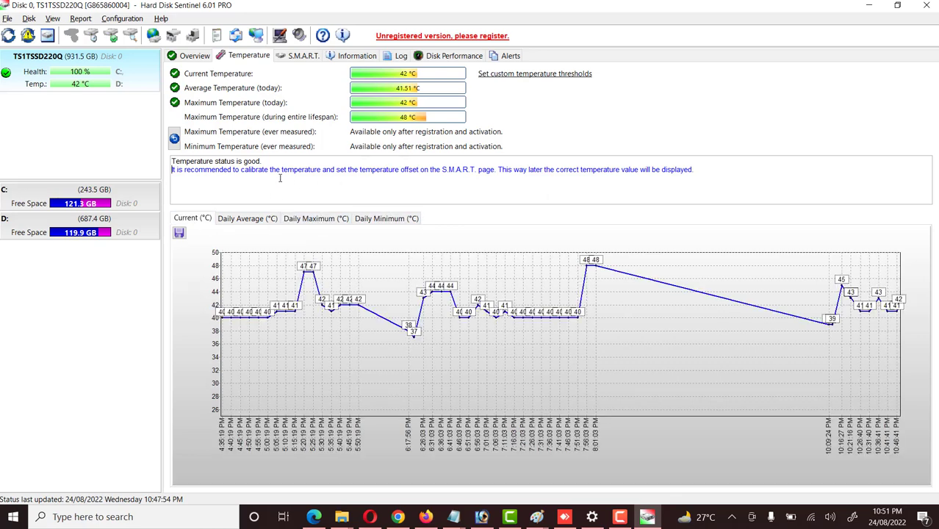
- Examine the disk's S.M.A.R.T. attributes, hardware information and problem log
click(294, 59)
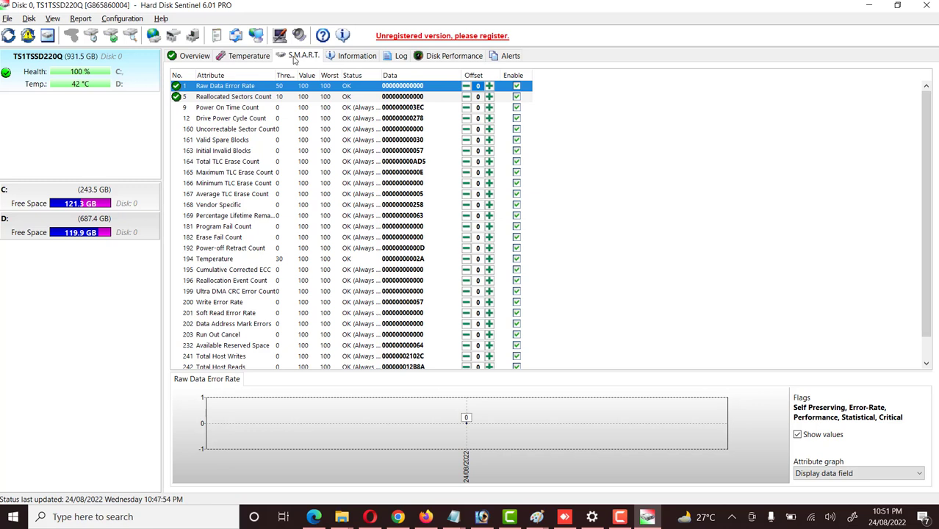
click(346, 61)
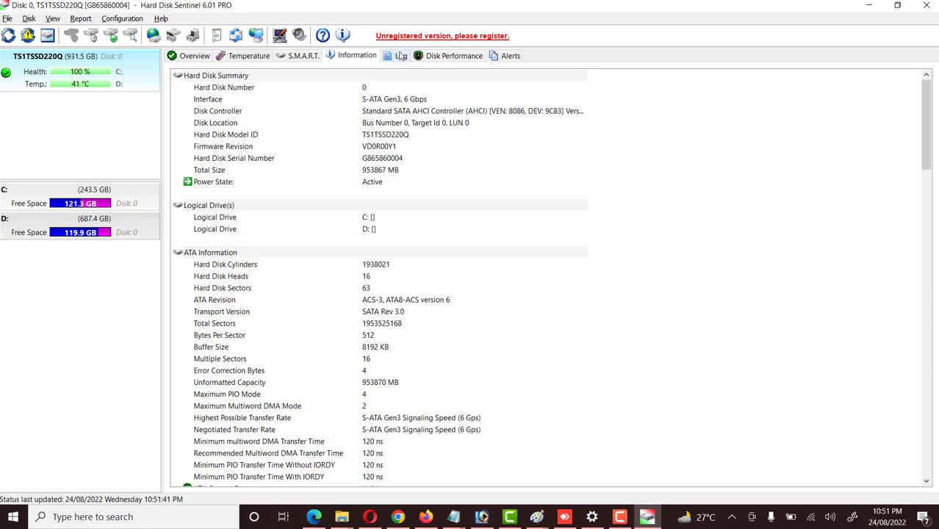
click(399, 59)
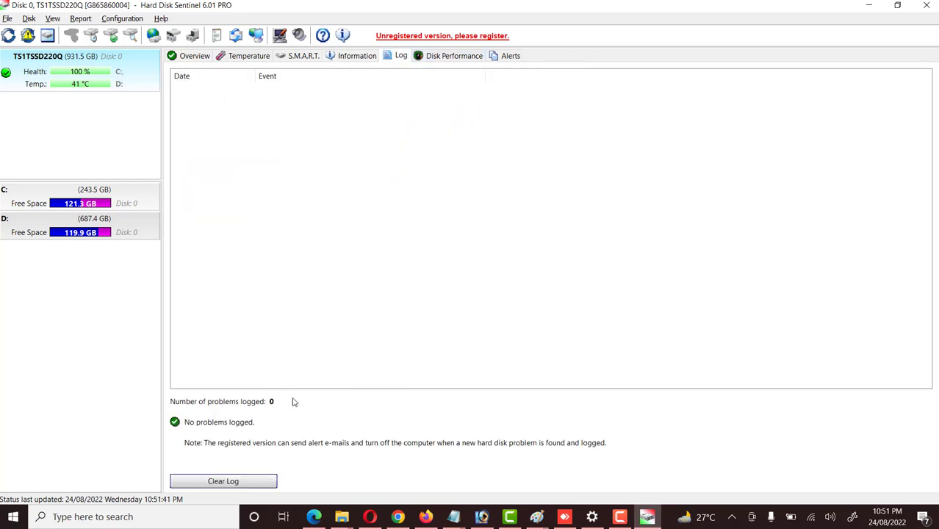
- Check the disk's performance figures with the activity and transfer rate graphs, and view its alerts
click(451, 59)
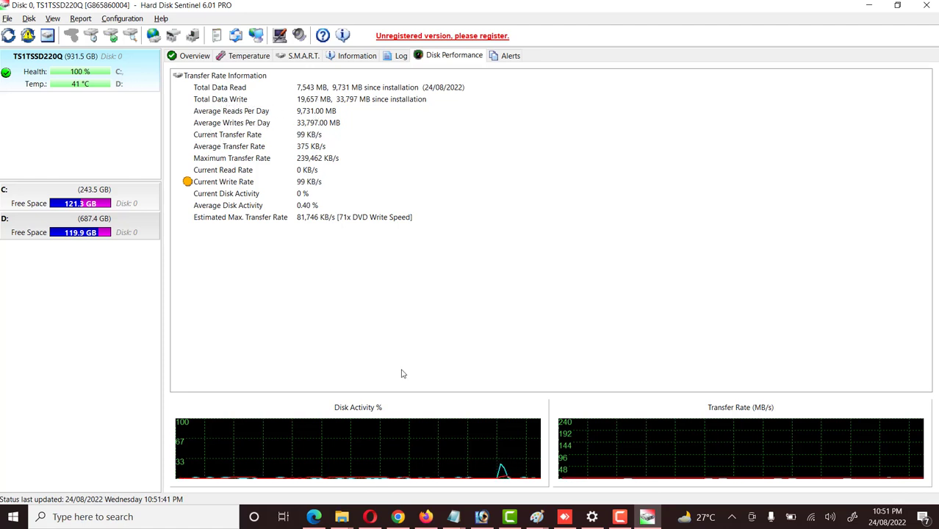
mouse_move(789, 456)
mouse_move(452, 460)
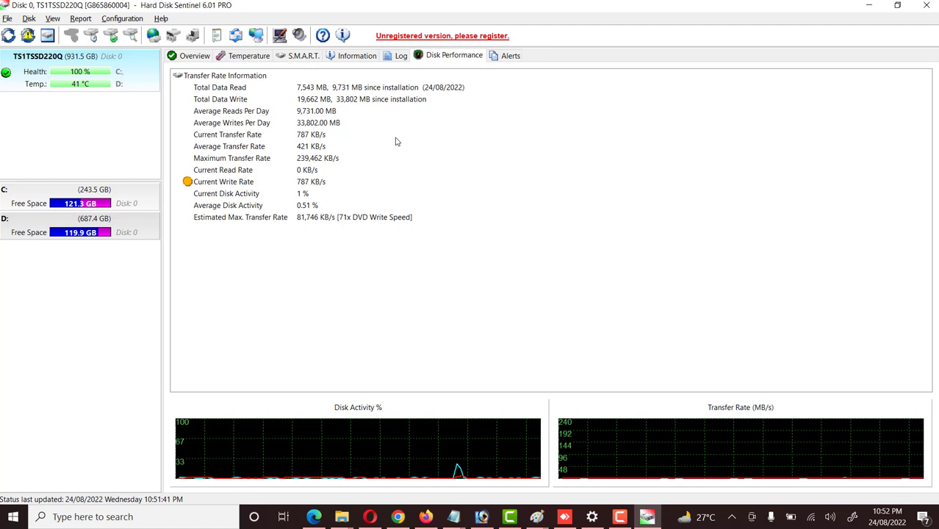
click(510, 62)
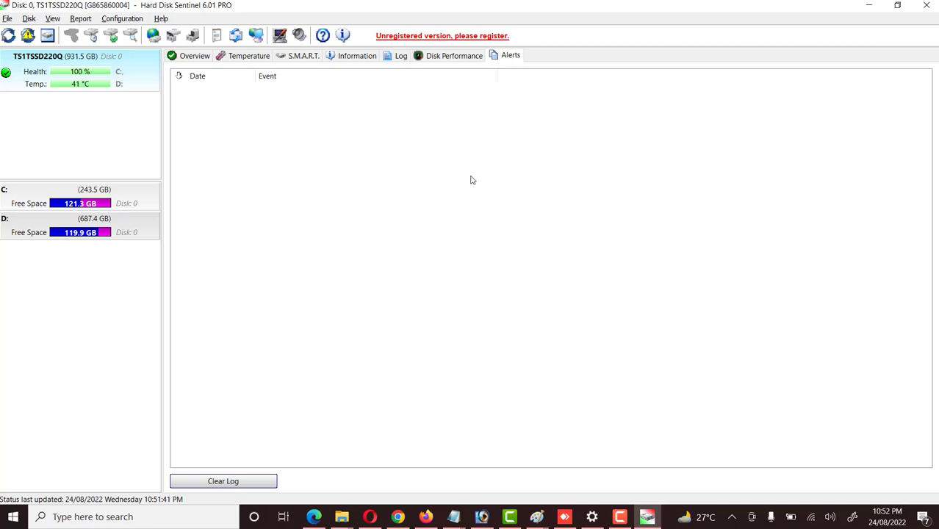
- Return to the disk's health overview and look through the available file commands without running any
click(197, 58)
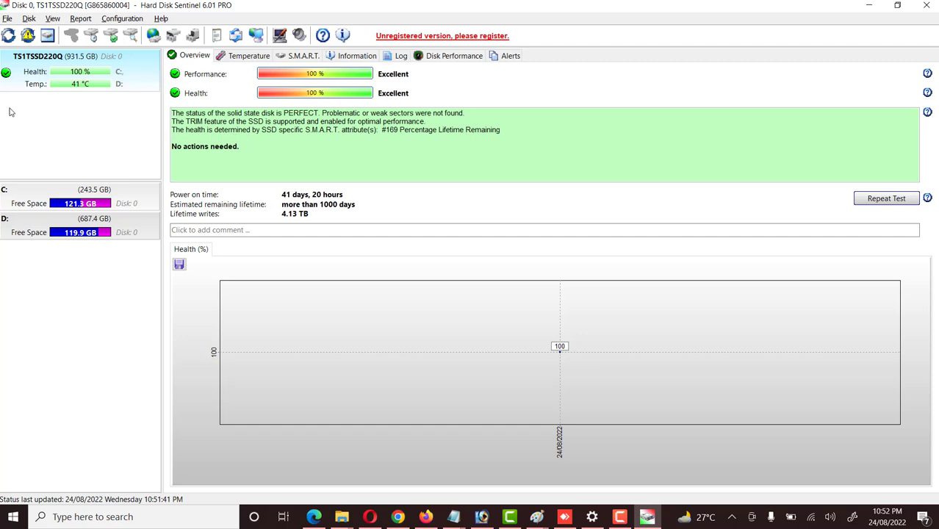
click(6, 19)
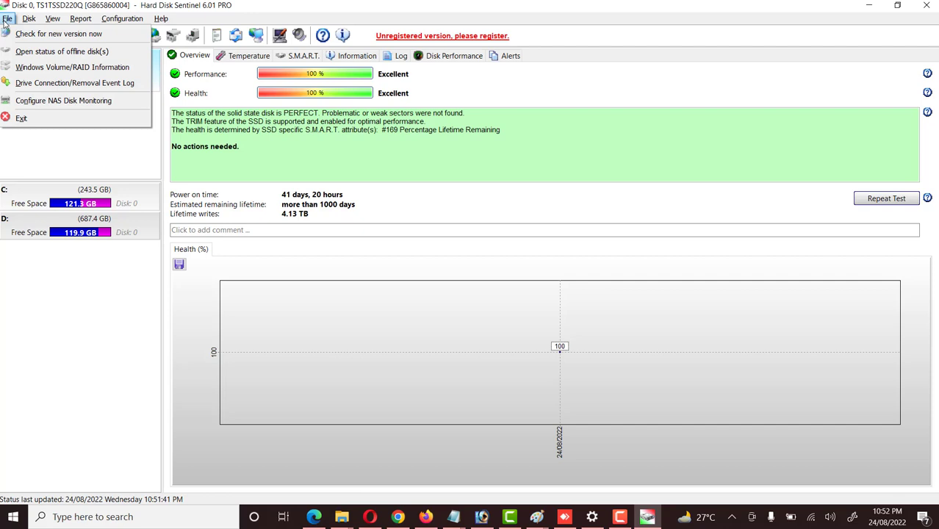
click(251, 147)
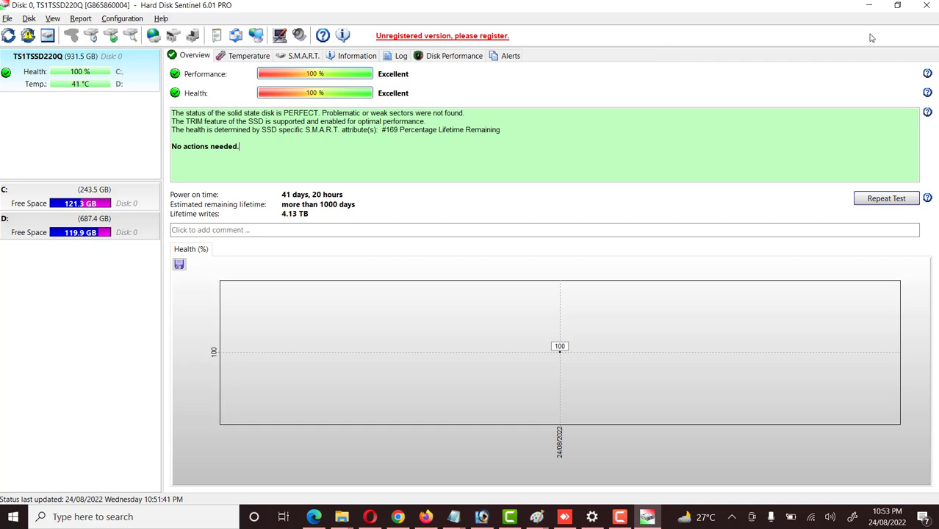
- Minimize Hard Disk Sentinel, inspect the C: and D: drives in This PC, and close that window
click(870, 5)
double_click(21, 82)
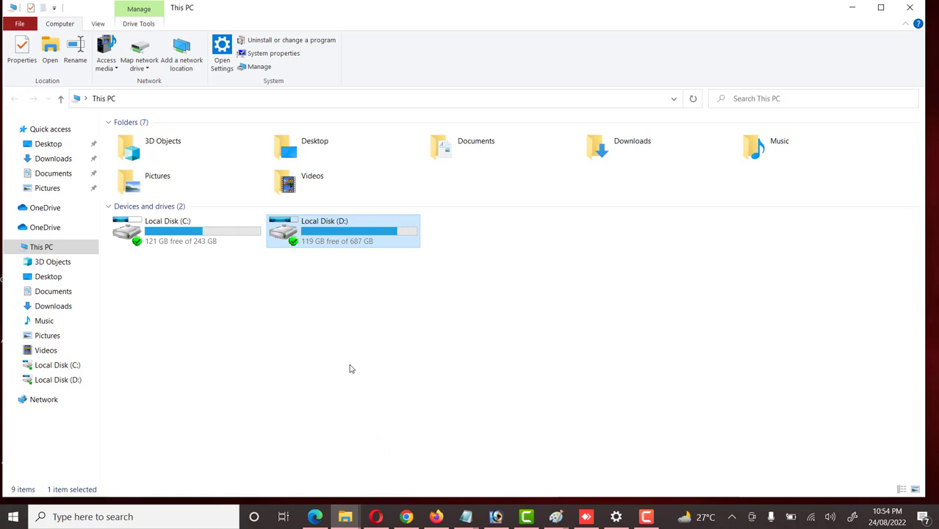
click(332, 340)
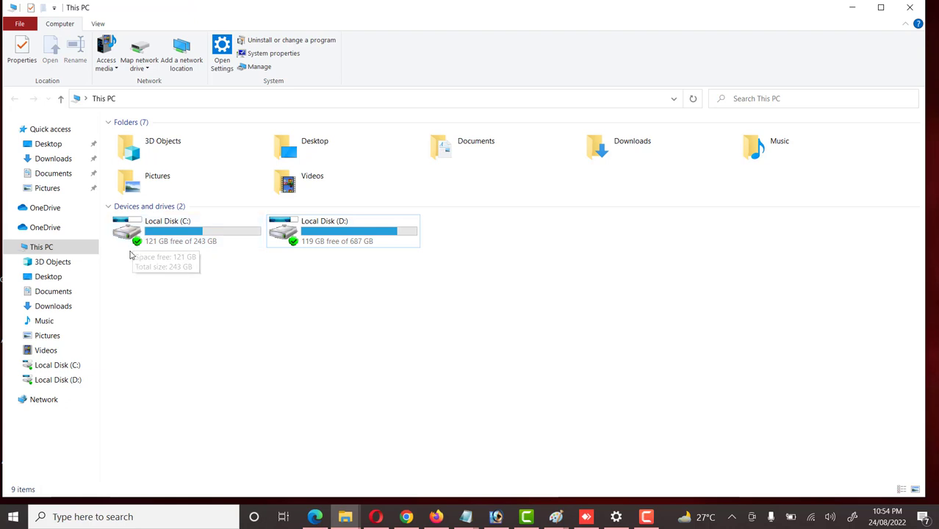
mouse_move(142, 249)
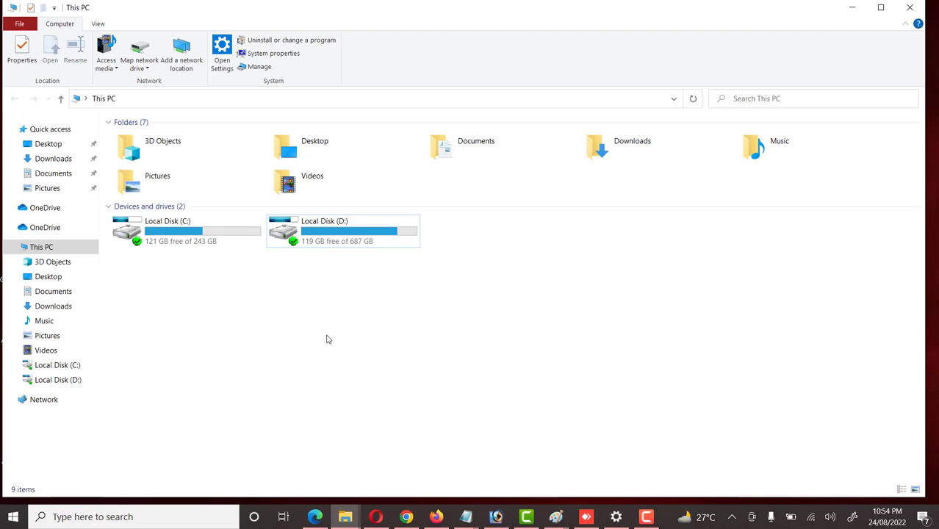
click(909, 9)
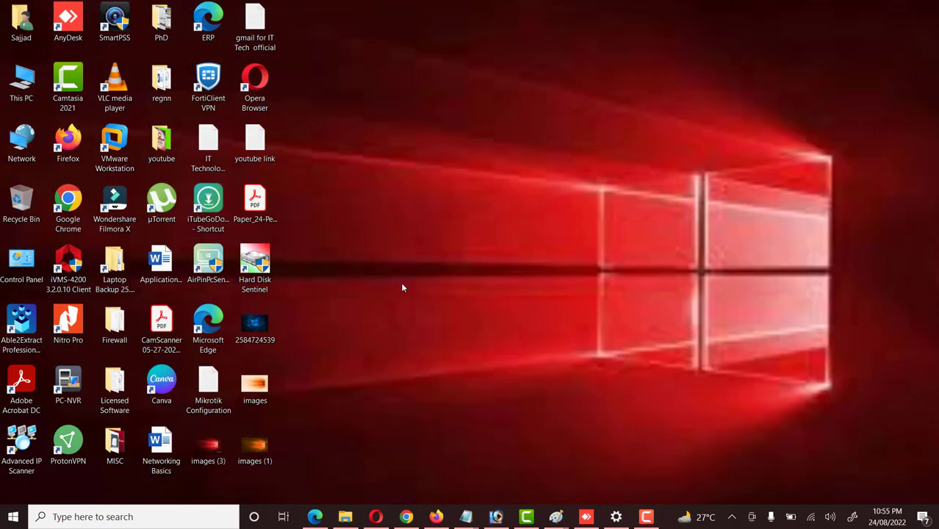
- Reopen Hard Disk Sentinel from the desktop
click(263, 266)
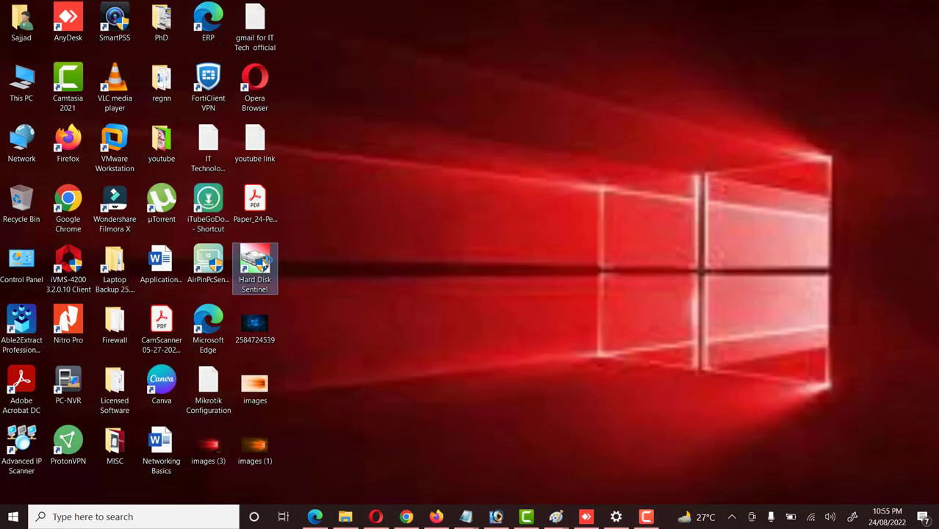